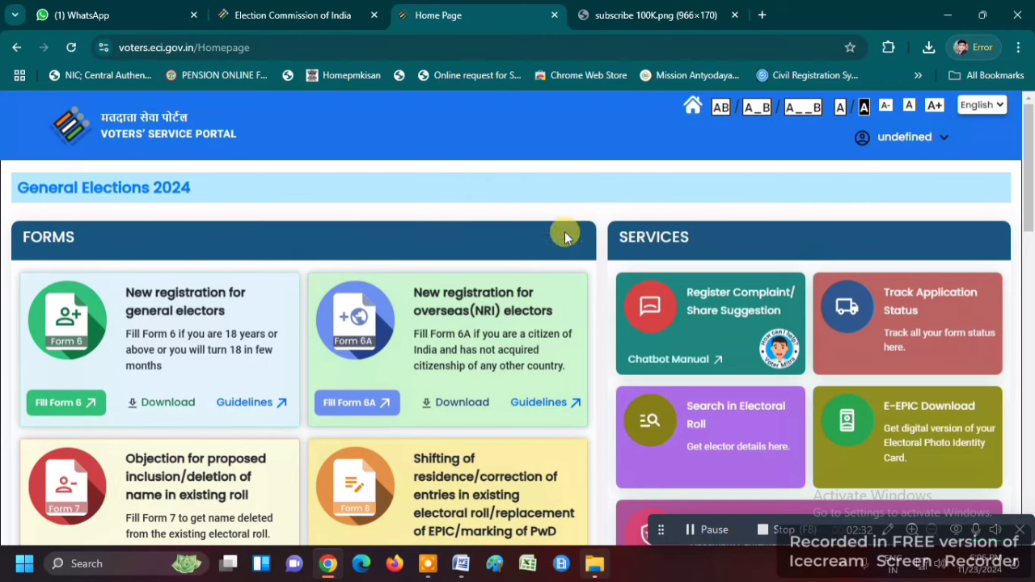
Open Form 8 for shifting of residence, correction of entries, EPIC replacement or PwD marking.
scroll(372, 241, down, 6)
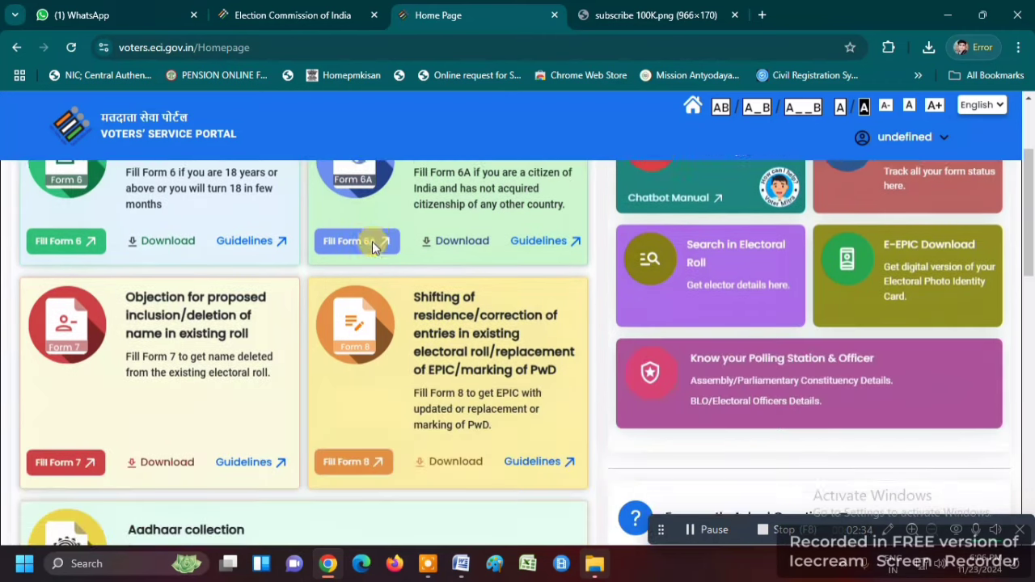
scroll(475, 359, down, 4)
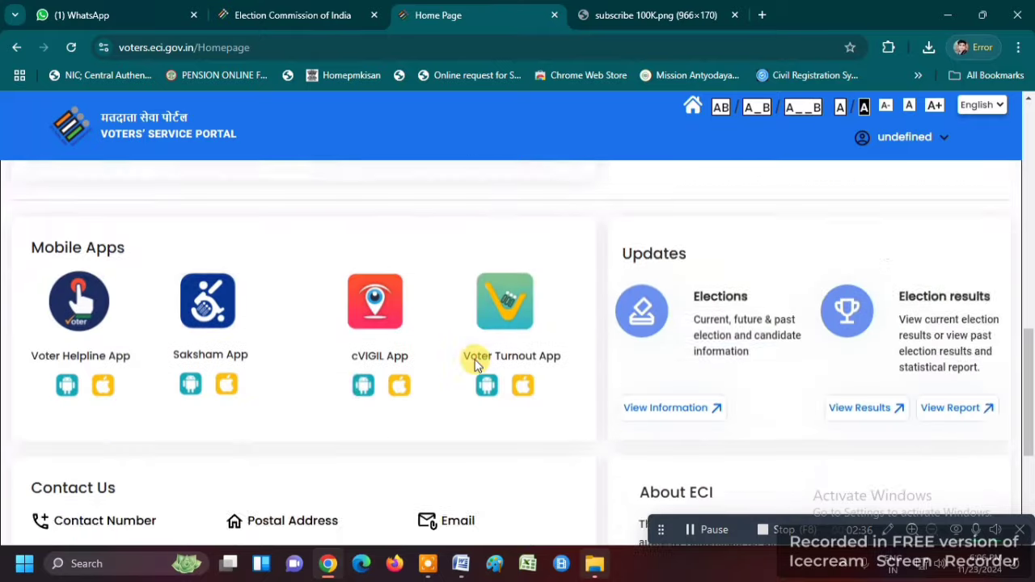
scroll(476, 359, up, 7)
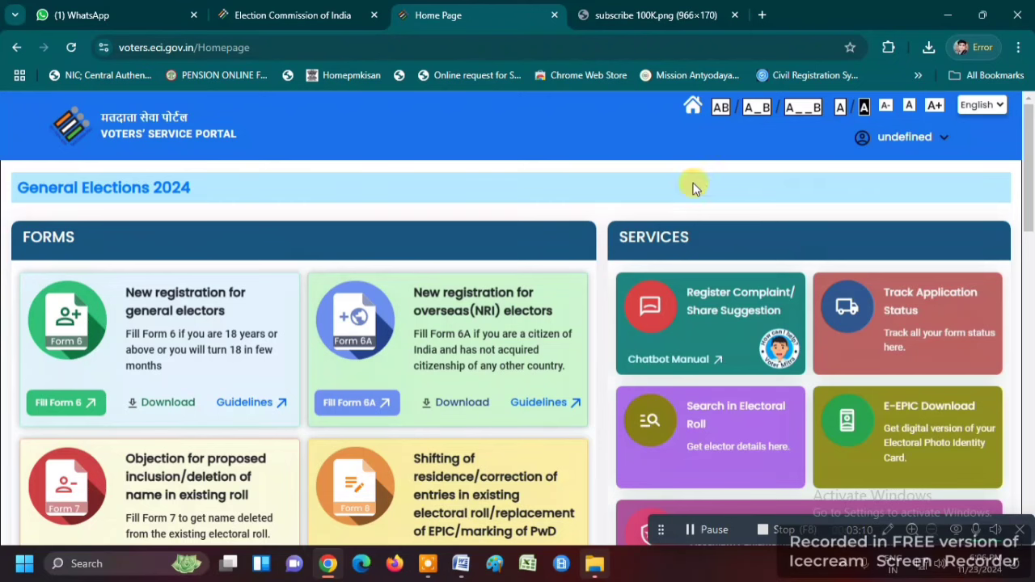
scroll(586, 234, down, 1)
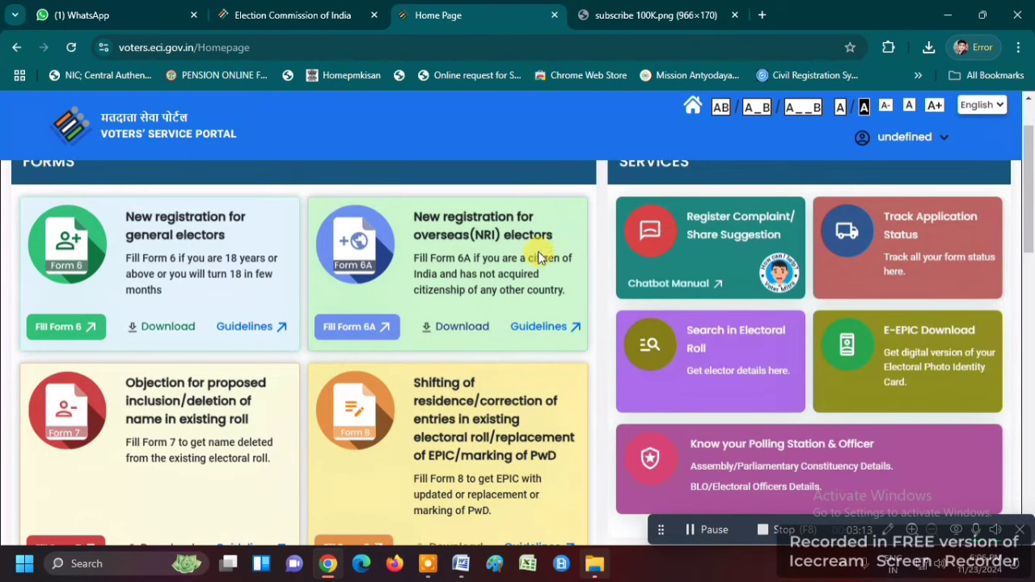
scroll(533, 258, down, 2)
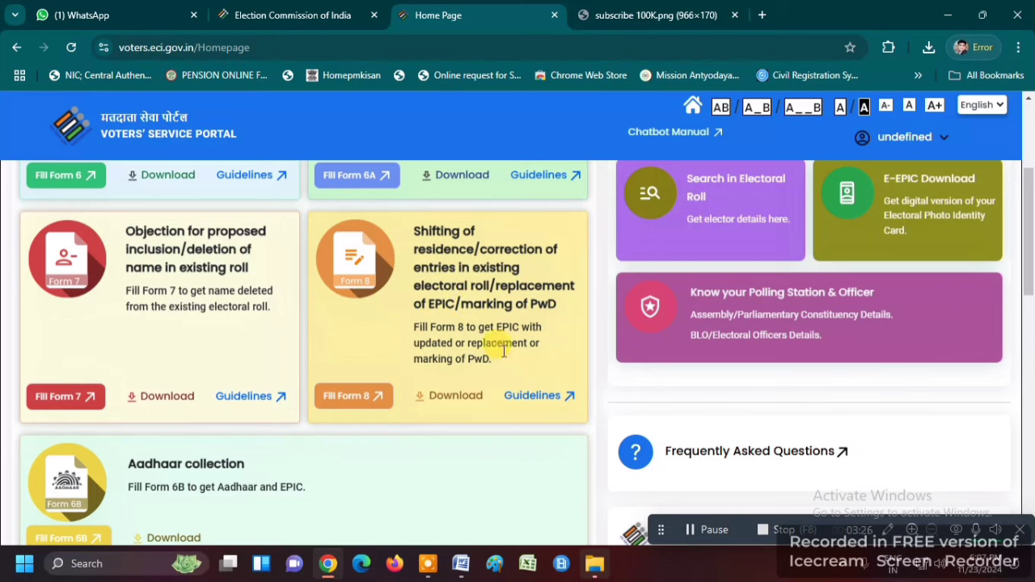
click(353, 404)
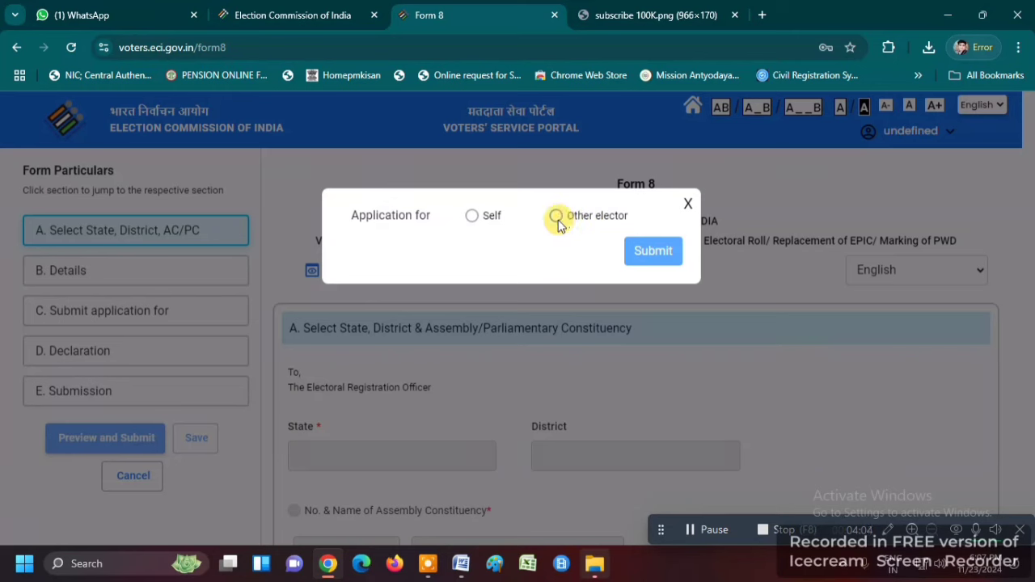
Submit the application for Self and confirm the matching elector record.
click(473, 220)
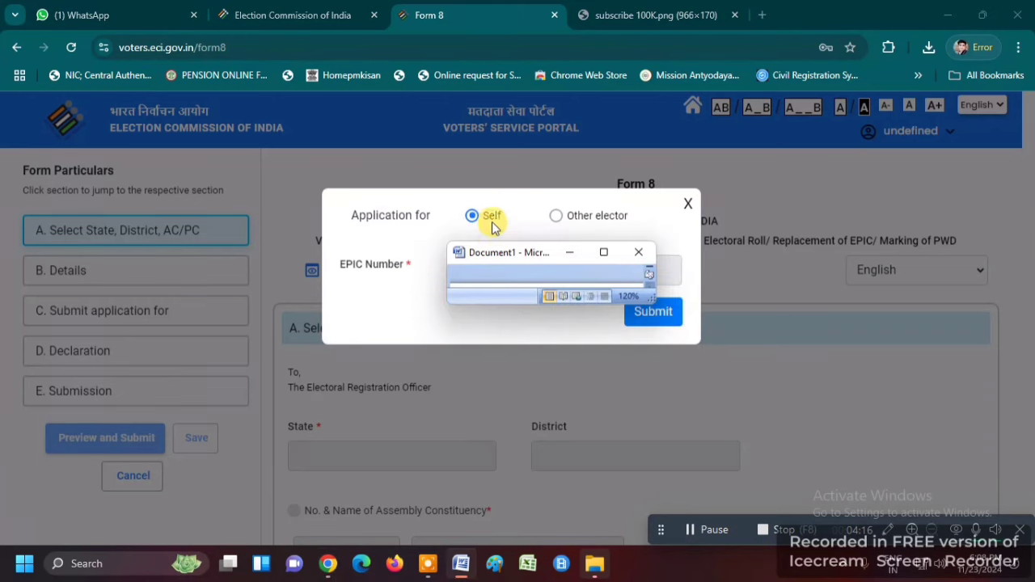
click(654, 313)
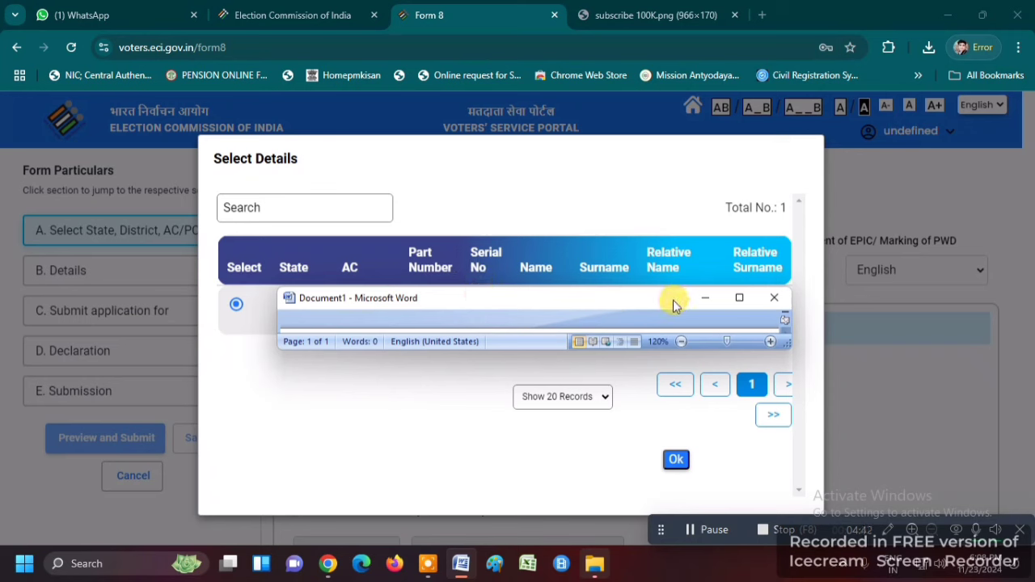
click(676, 459)
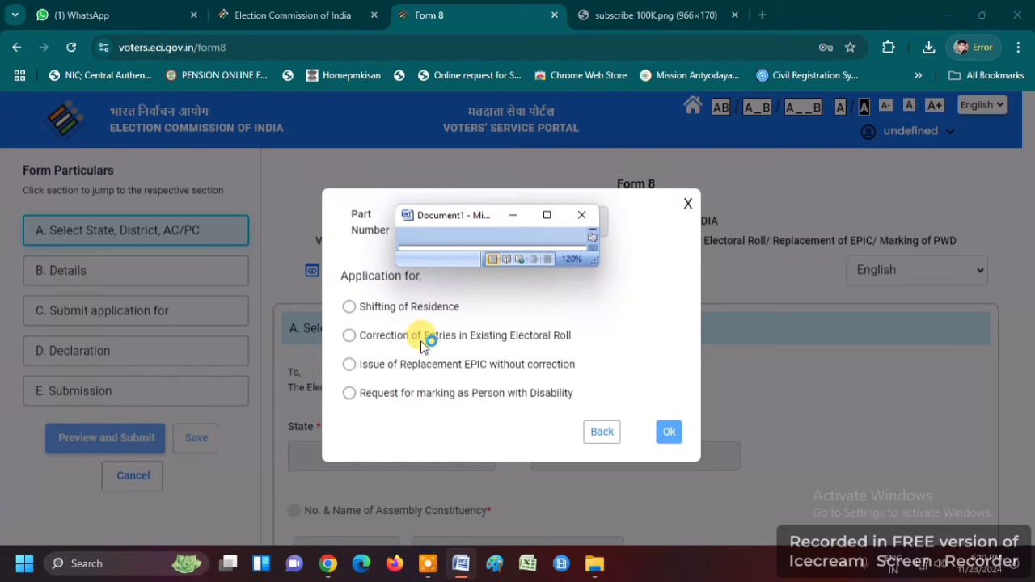
Choose Correction of Entries in Existing Electoral Roll as the application type and continue past the state, district and constituency section.
click(351, 337)
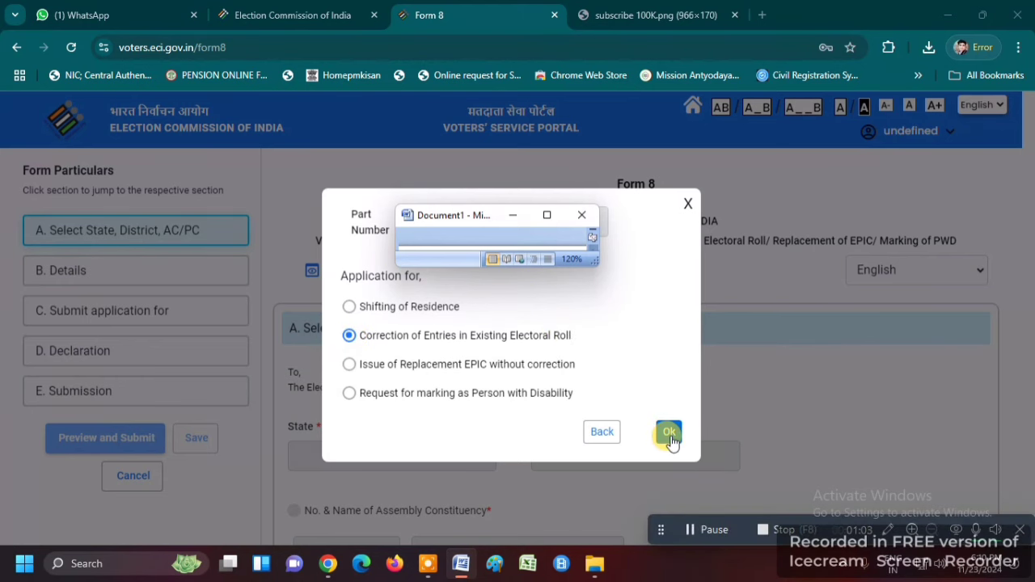
click(668, 434)
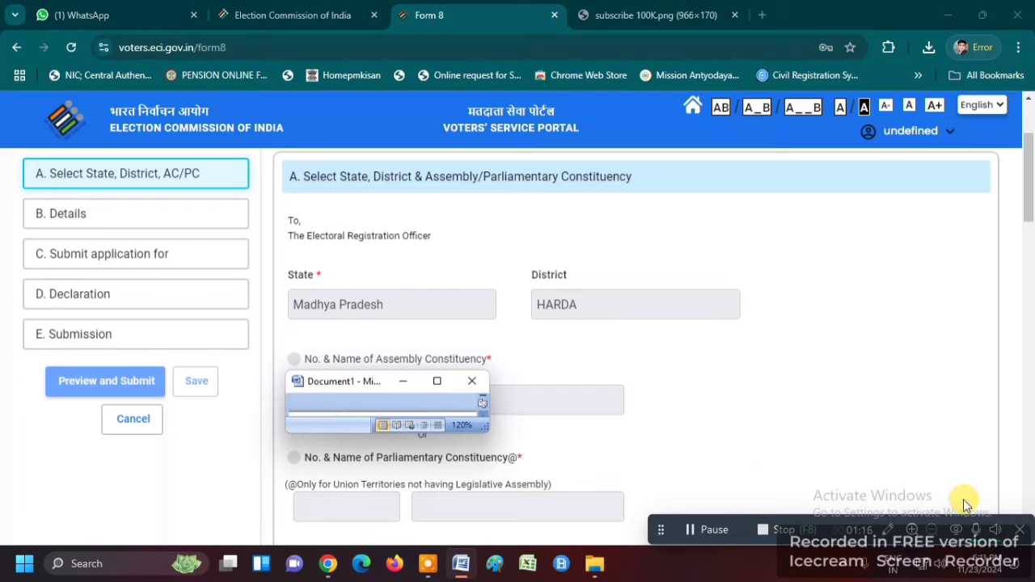
scroll(963, 505, down, 1)
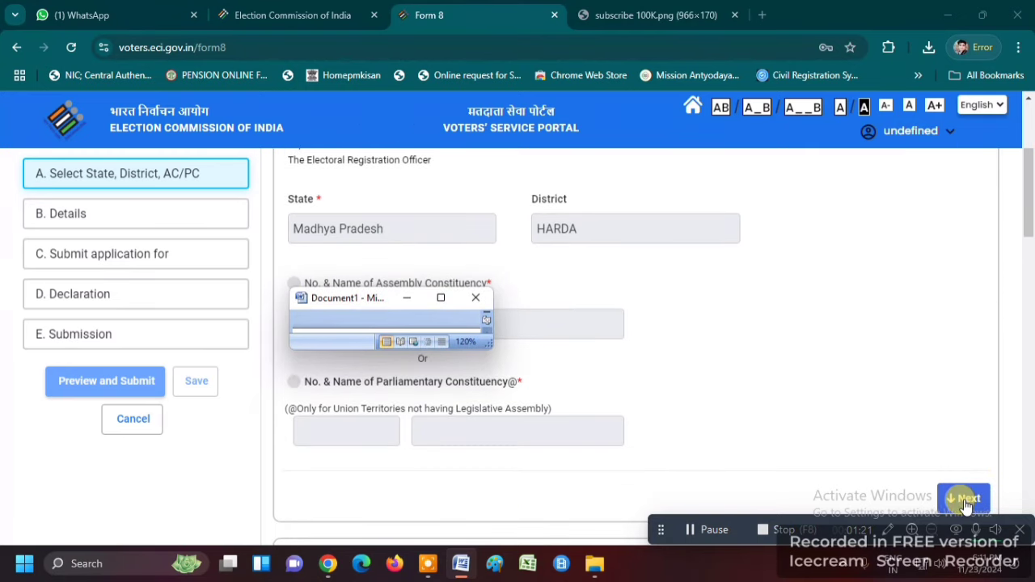
click(966, 499)
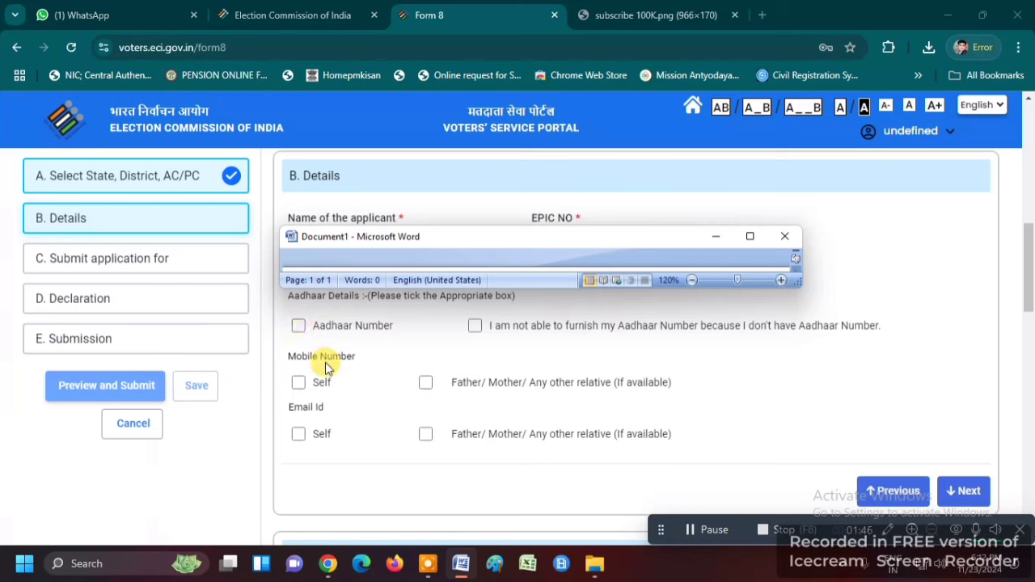
In the Details section, tick Aadhaar Number and Self for both mobile number and email ID, and continue to section C.
click(298, 434)
click(298, 383)
click(298, 325)
scroll(356, 348, down, 2)
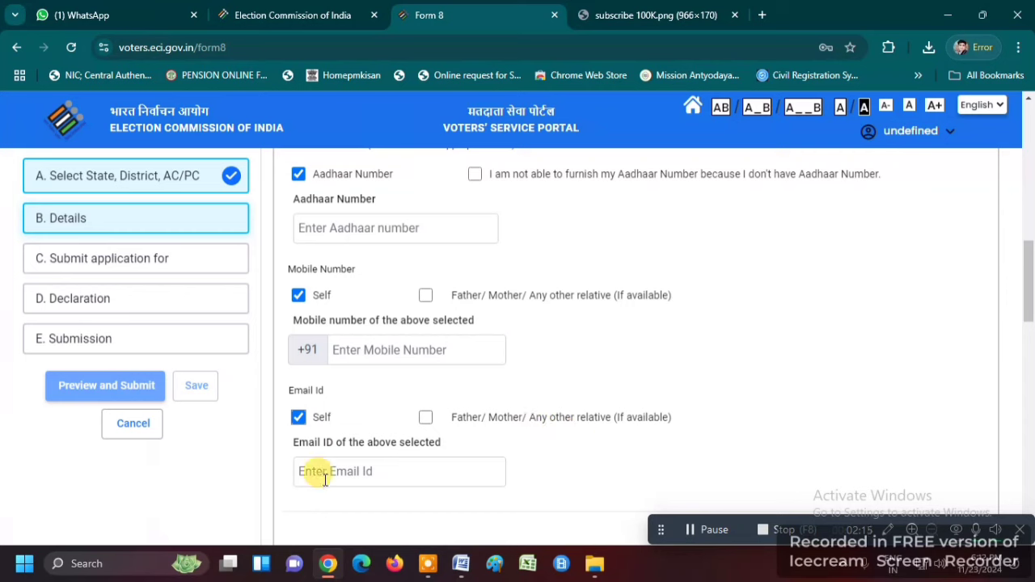
scroll(332, 287, down, 3)
click(959, 315)
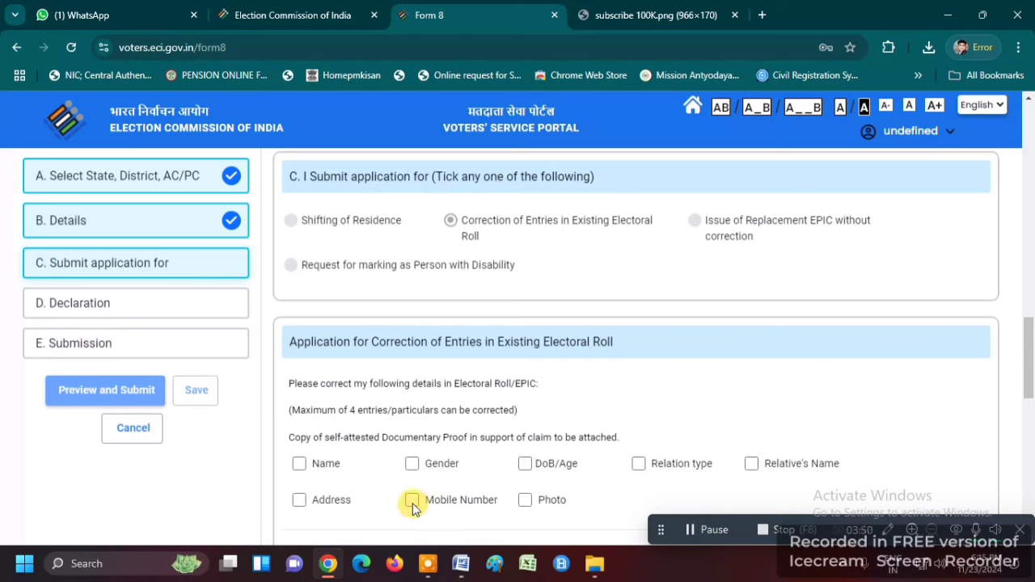
Select Relative's Name and Photo as the particulars to correct in the electoral roll.
click(797, 467)
click(530, 501)
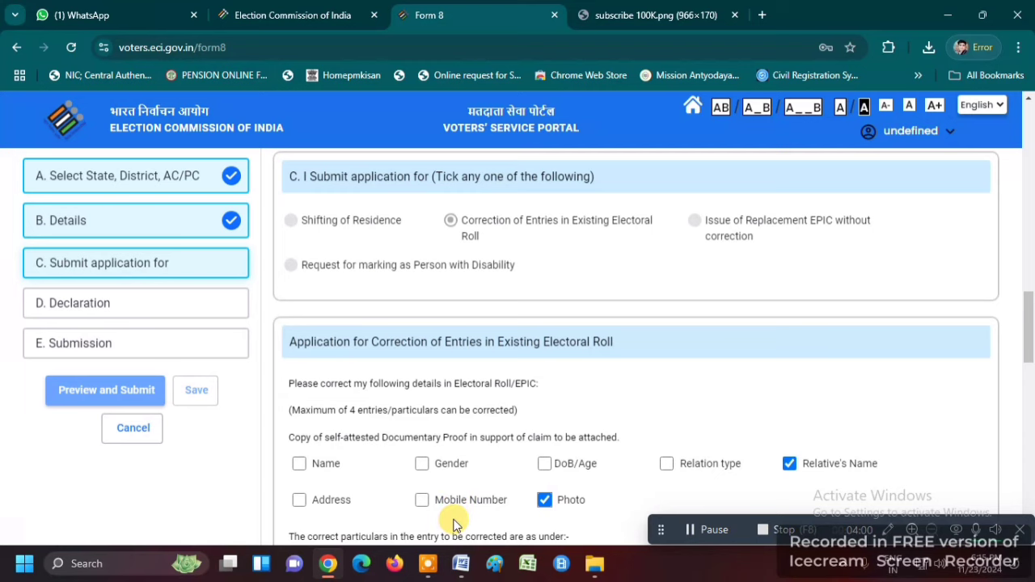
scroll(452, 524, down, 4)
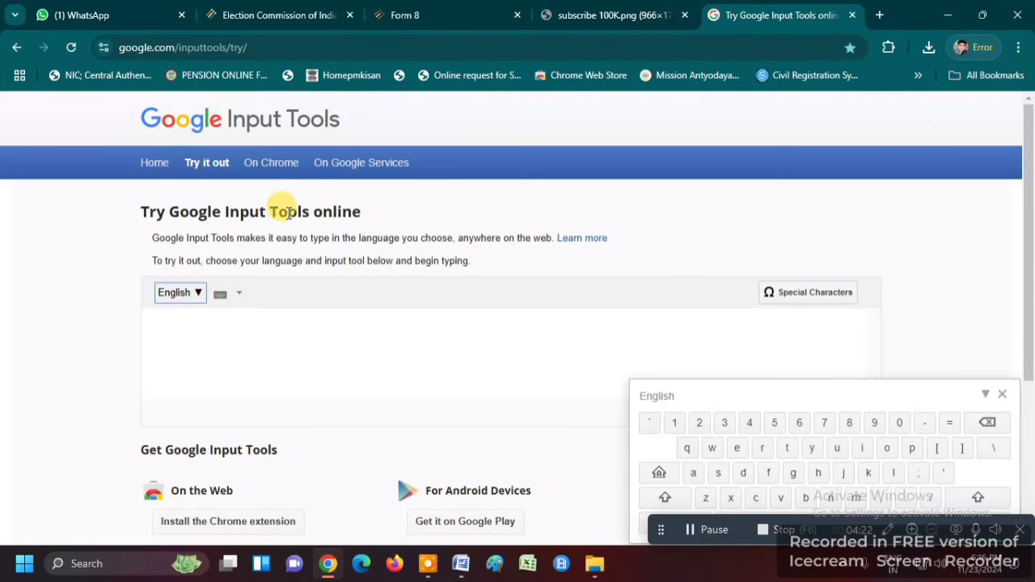
Set the typing language to Hindi in Google Input Tools and start writing in its text area.
click(180, 293)
click(179, 388)
click(191, 328)
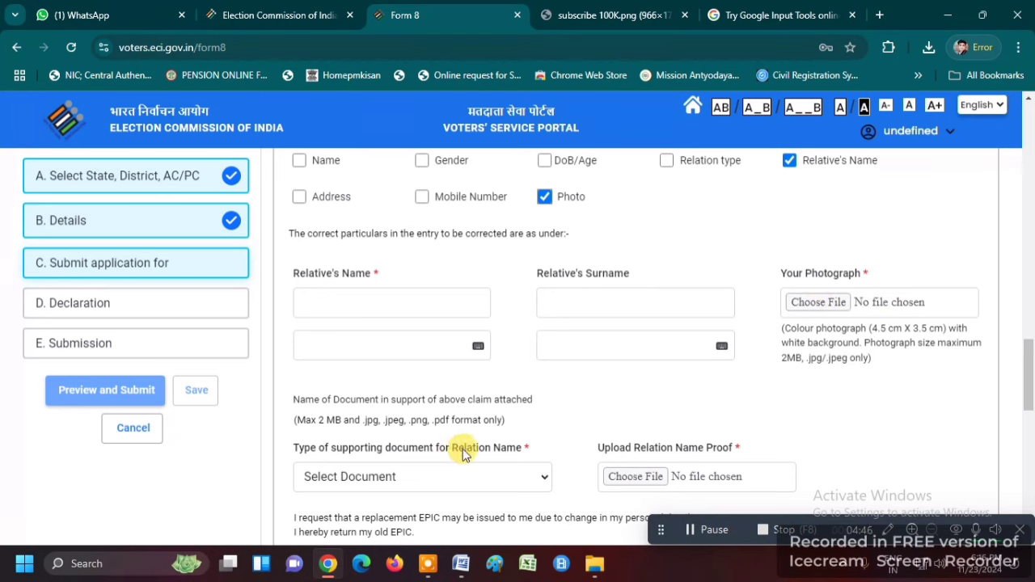
Choose Pan Card as the type of supporting document for the relation name in Form 8.
click(420, 476)
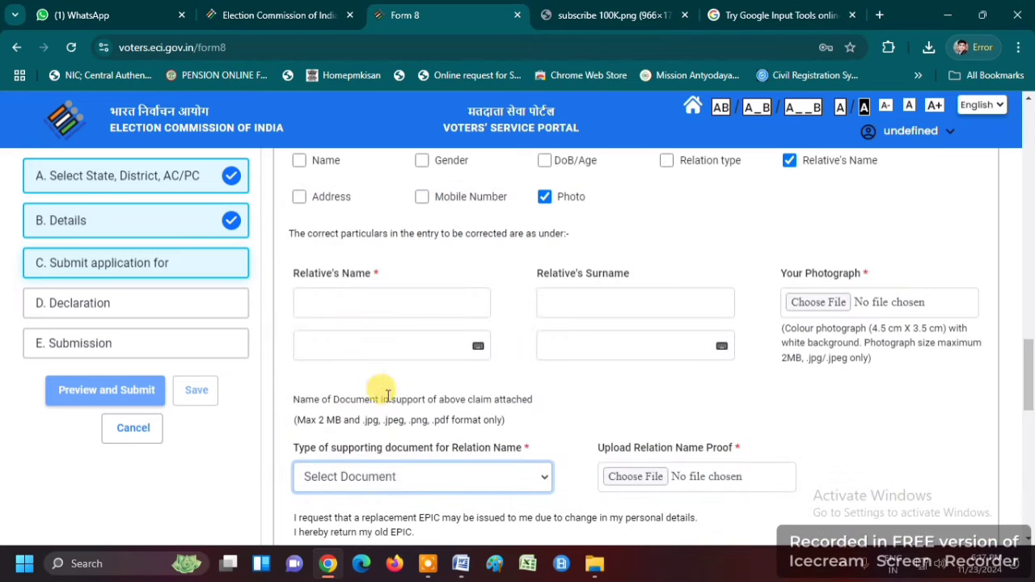
click(383, 477)
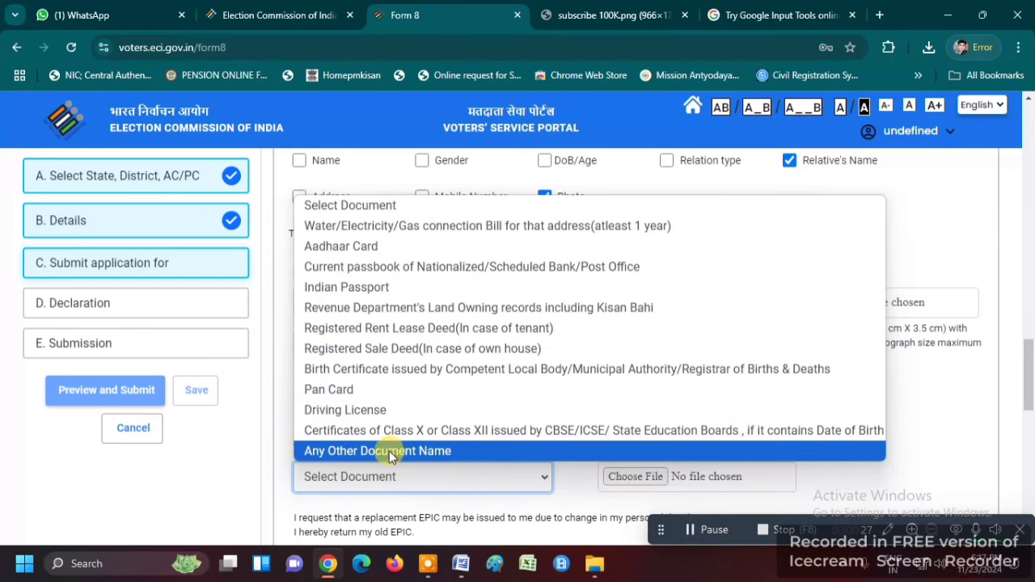
click(340, 390)
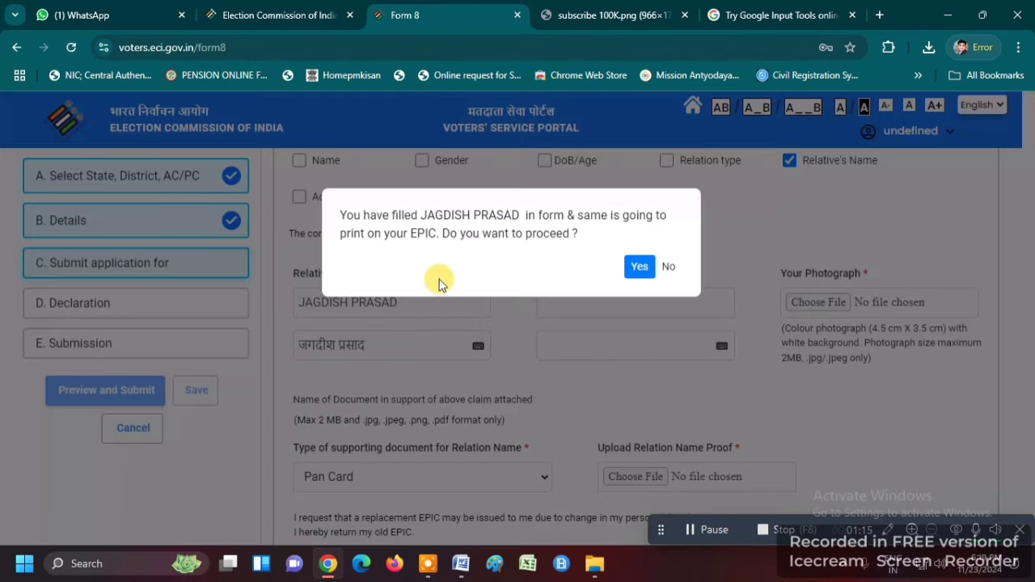
Enter the relative's name and surname and confirm both for printing on the EPIC.
triple_click(449, 211)
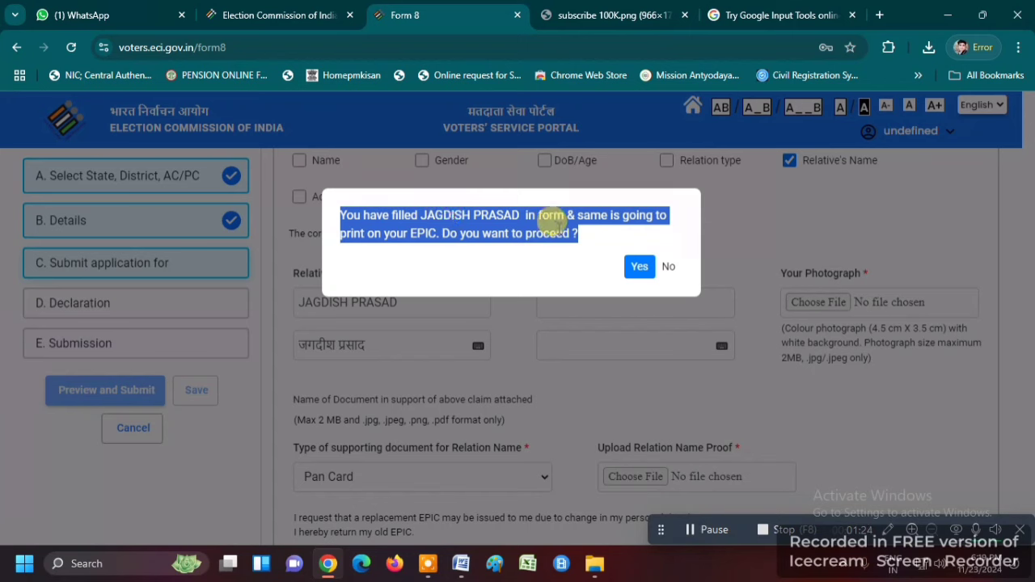
click(552, 220)
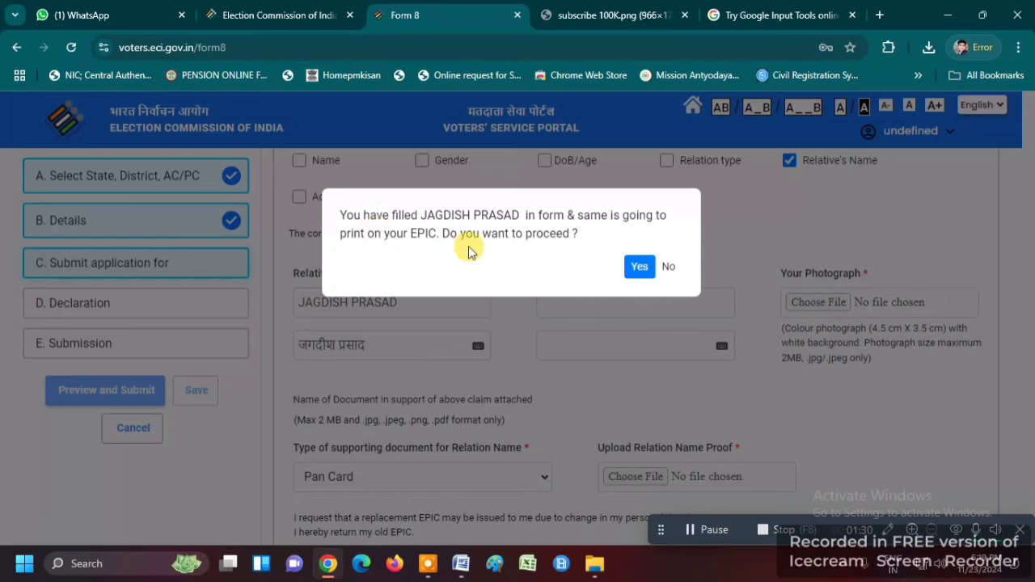
click(640, 273)
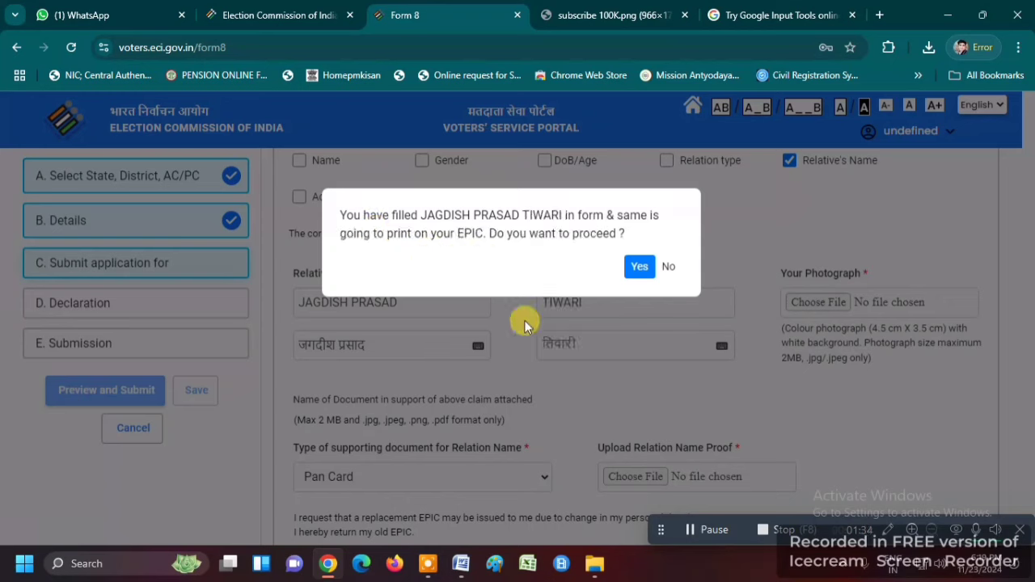
triple_click(346, 210)
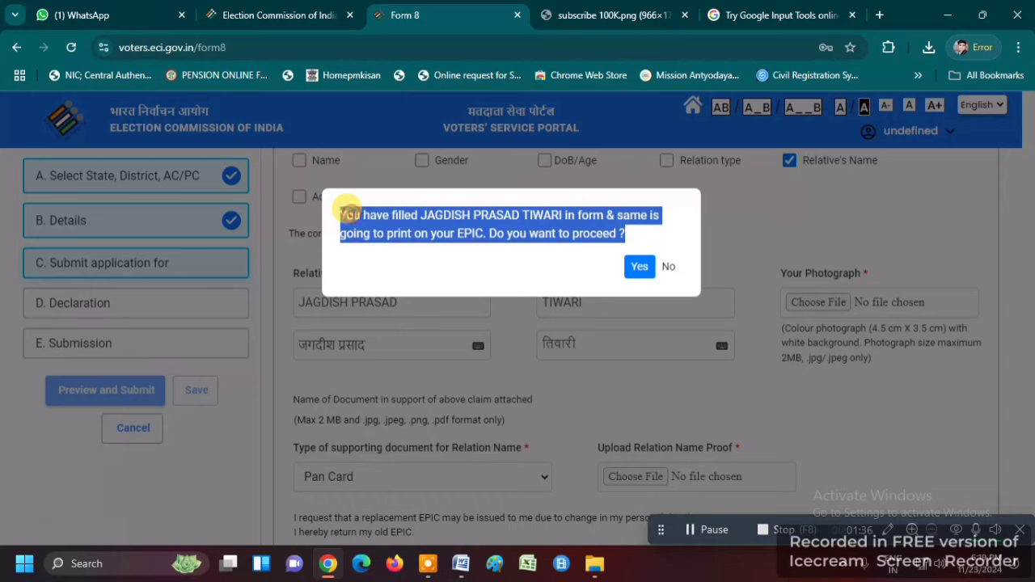
click(636, 267)
click(767, 384)
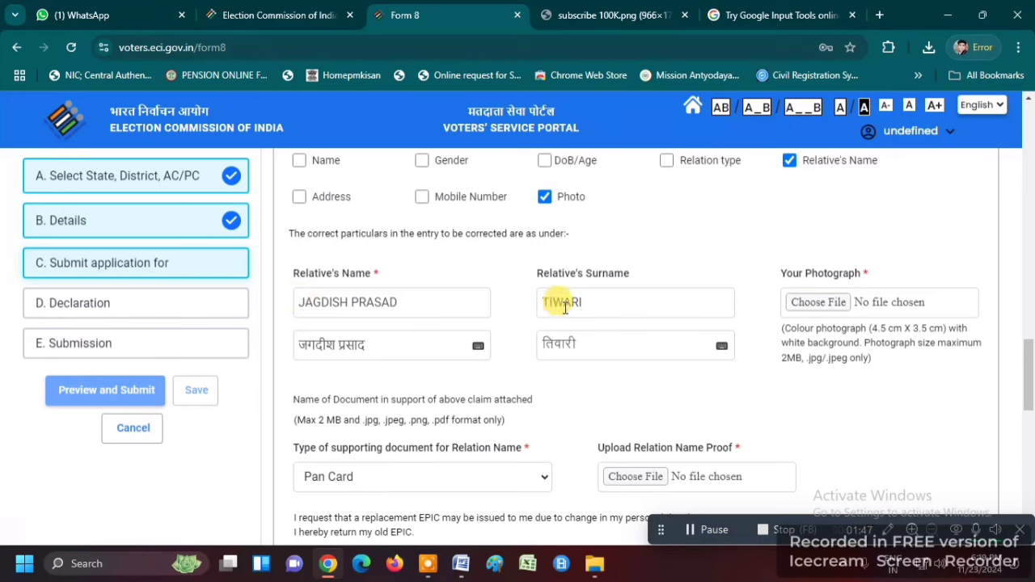
Switch to Google Input Tools and convert the relative's surname to Hindi using the first suggestion.
click(756, 14)
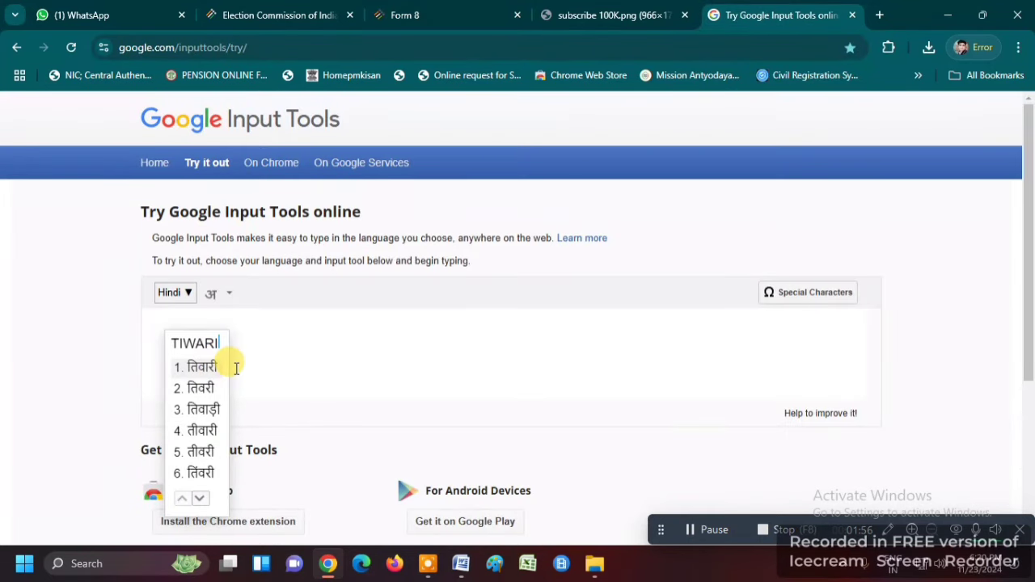
click(227, 366)
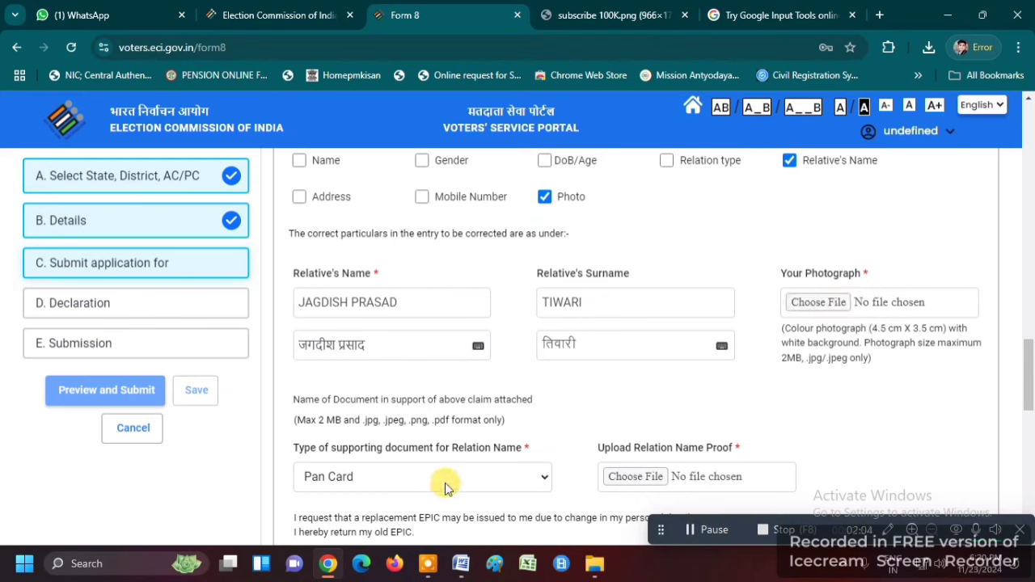
Upload the applicant's photograph to Form 8, save its crop and accept the face check.
click(624, 479)
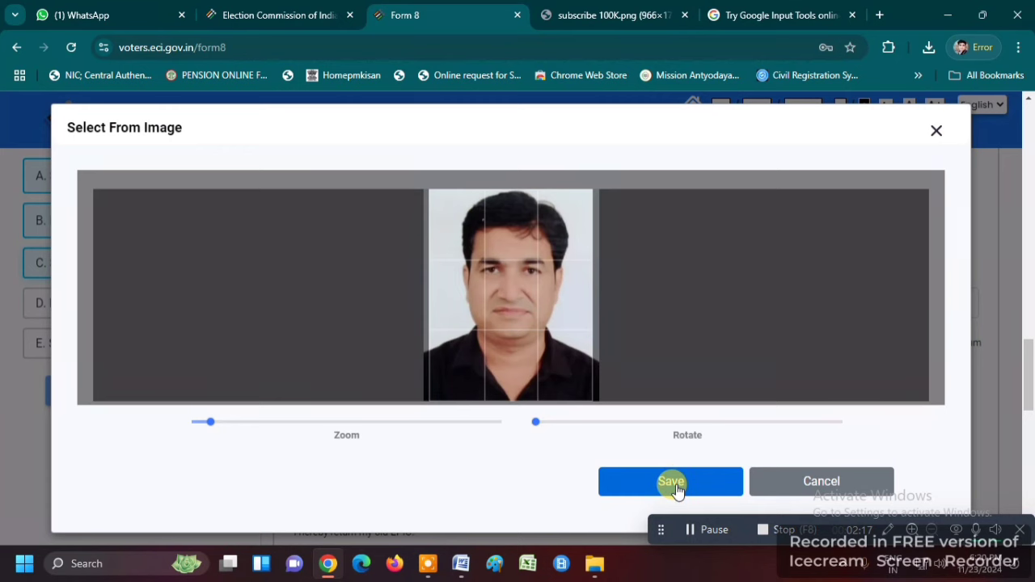
click(671, 482)
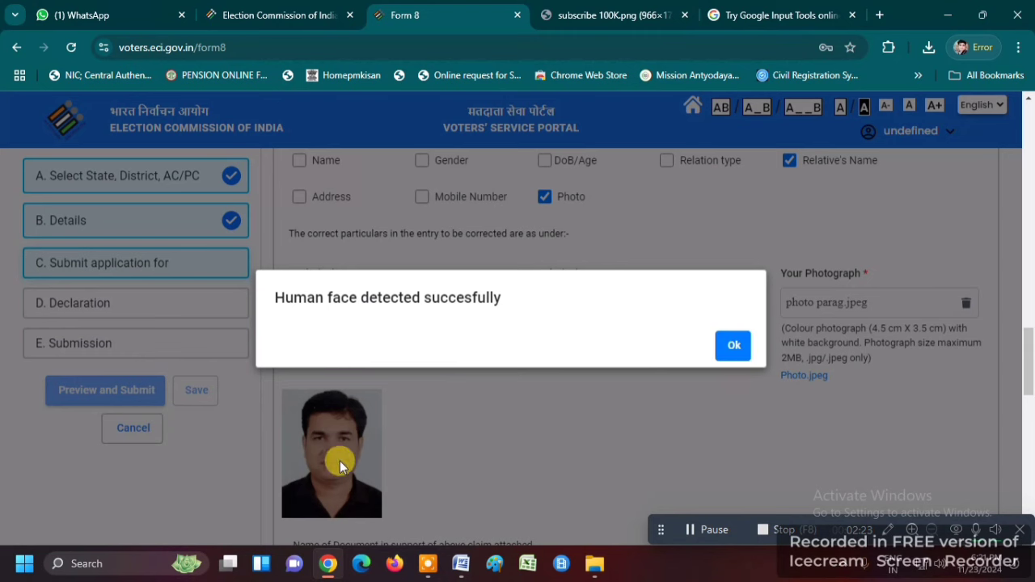
click(730, 346)
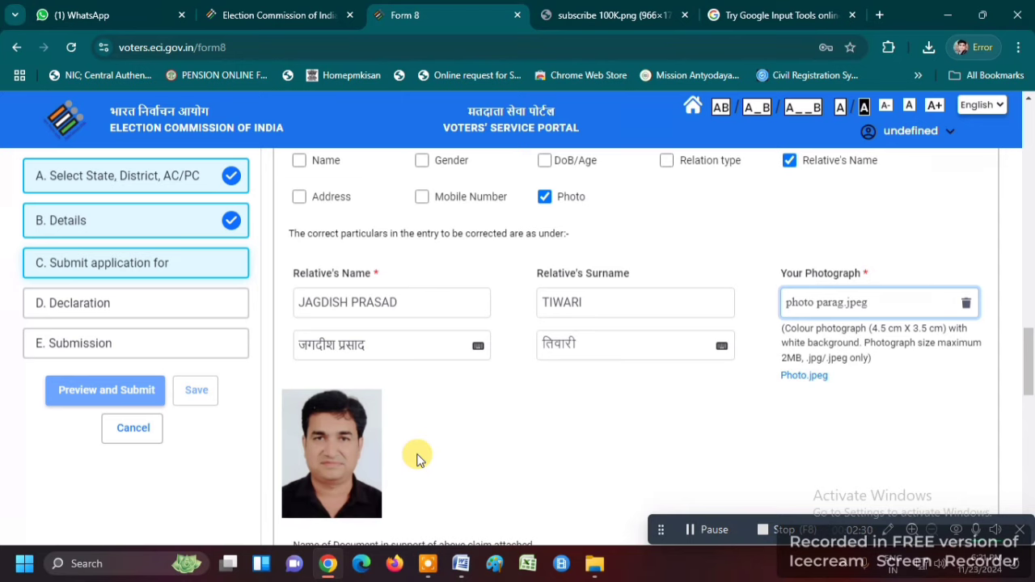
Upload the PAN card PDF as the relation name proof and continue to the Declaration section.
scroll(417, 457, down, 5)
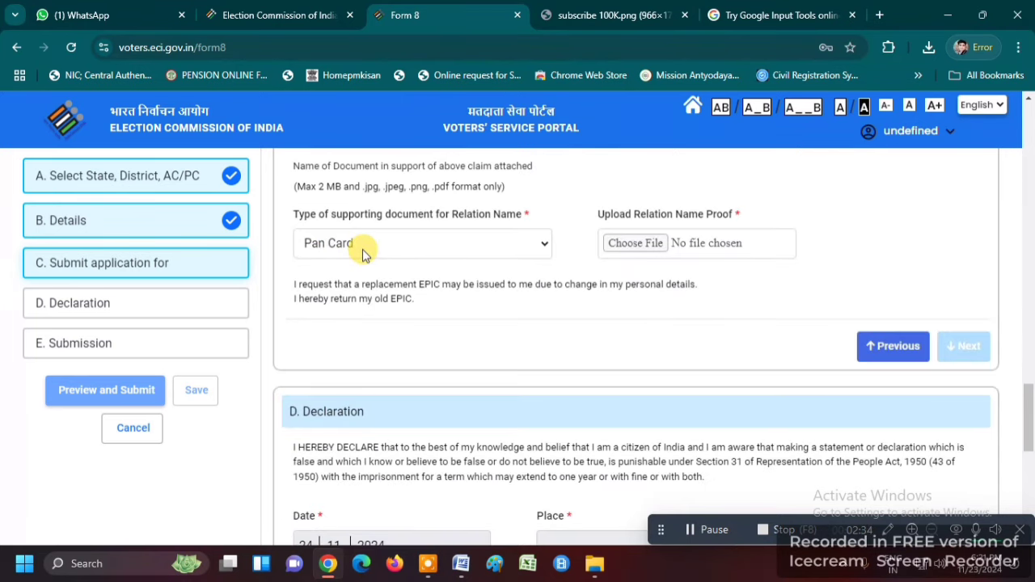
click(635, 243)
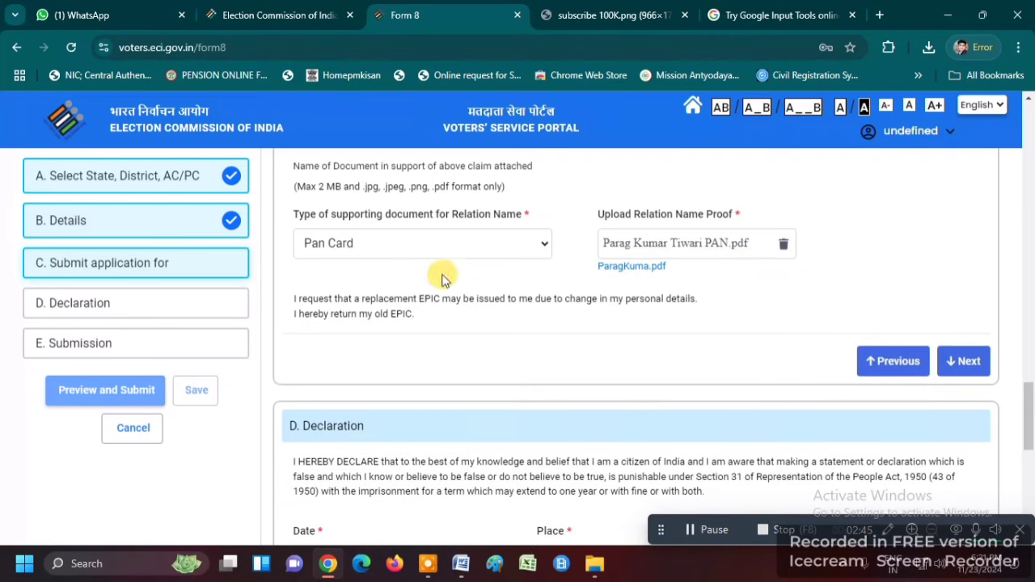
triple_click(335, 300)
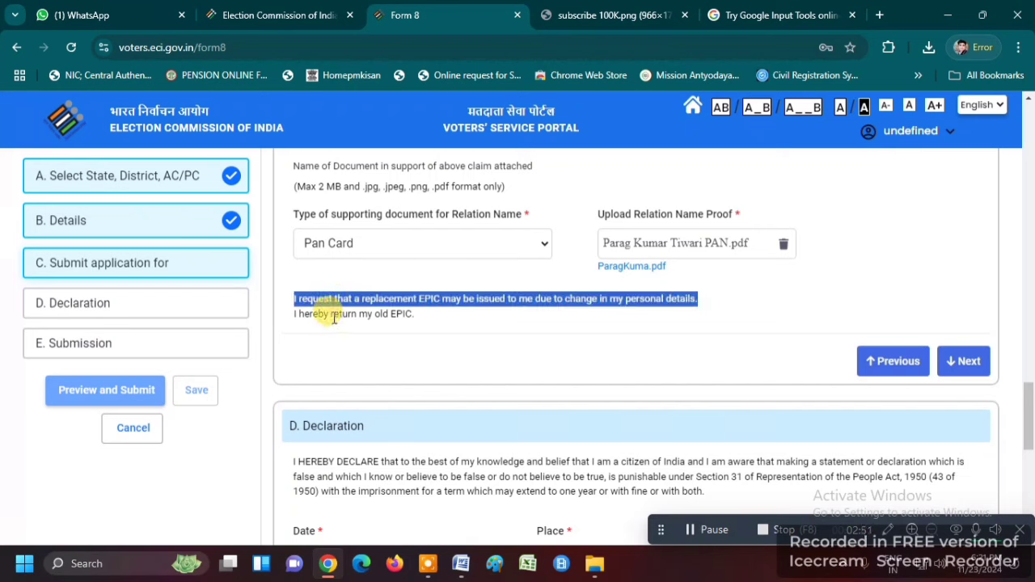
click(963, 361)
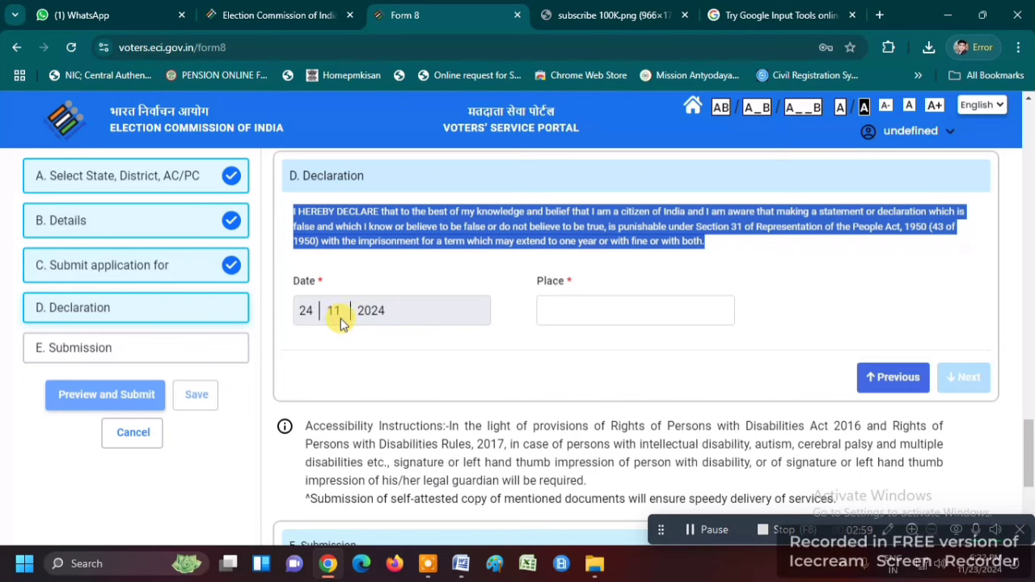
Enter TIMARNI as the place in the Declaration section and continue to the Submission section.
click(558, 312)
text(TIMARNI)
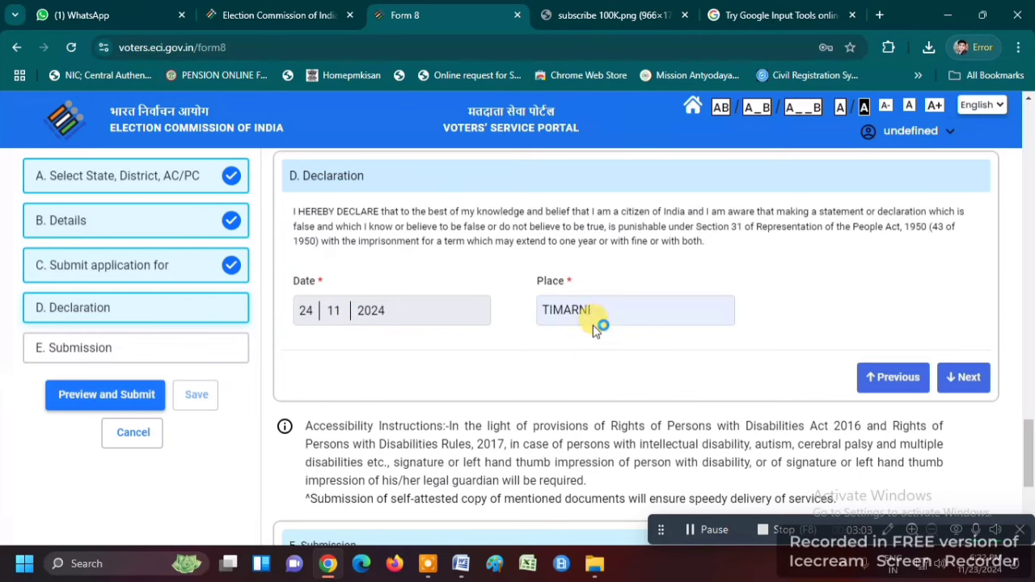
click(968, 380)
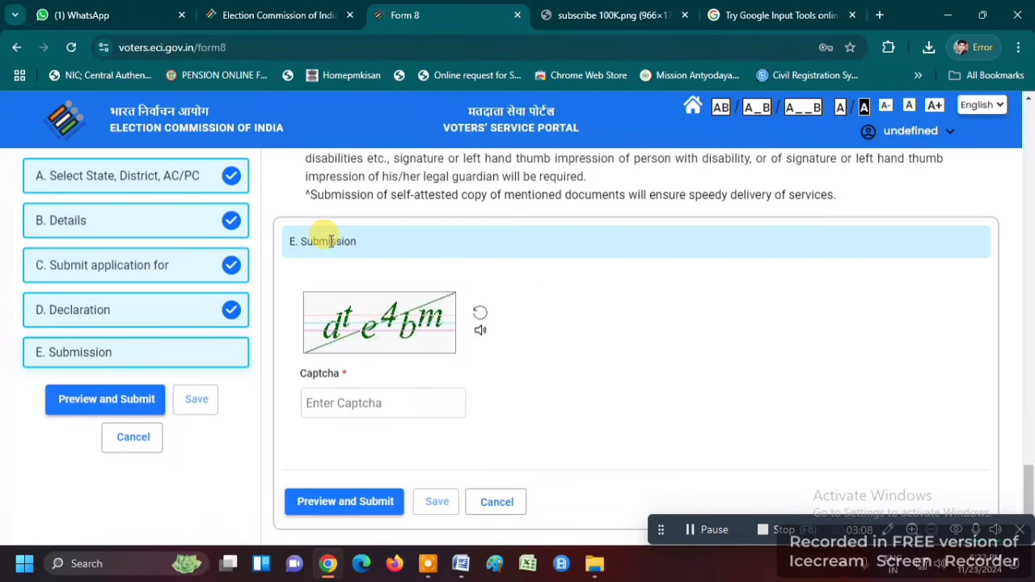
Enter the captcha text in the Submission section and open the preview of Form 8.
double_click(333, 241)
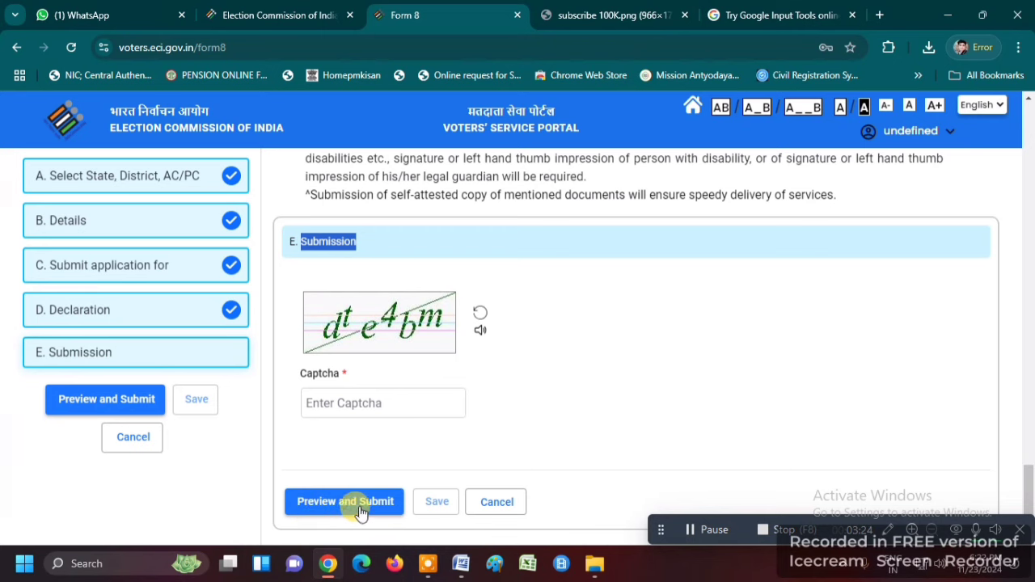
text(dte4bm)
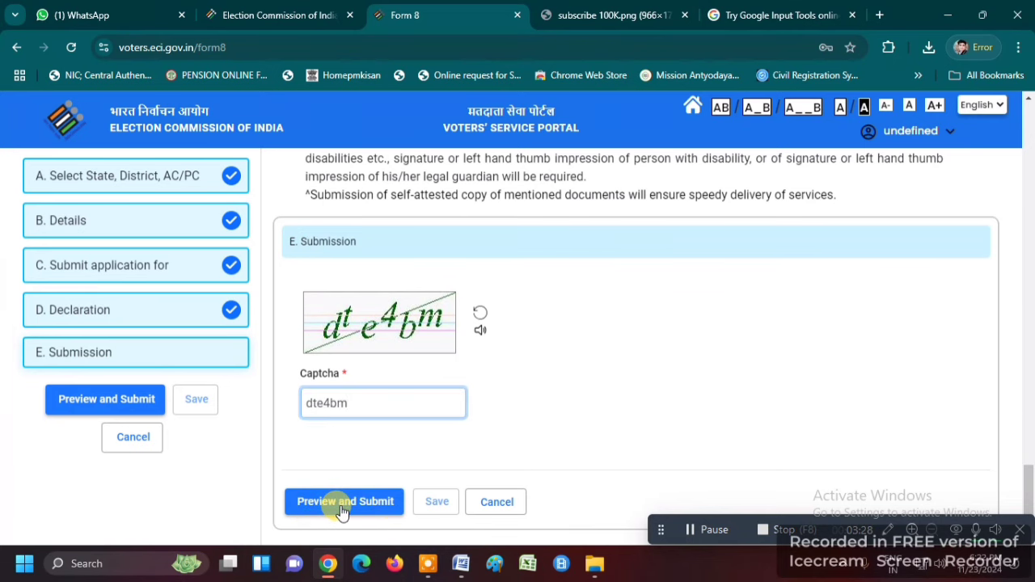
click(343, 508)
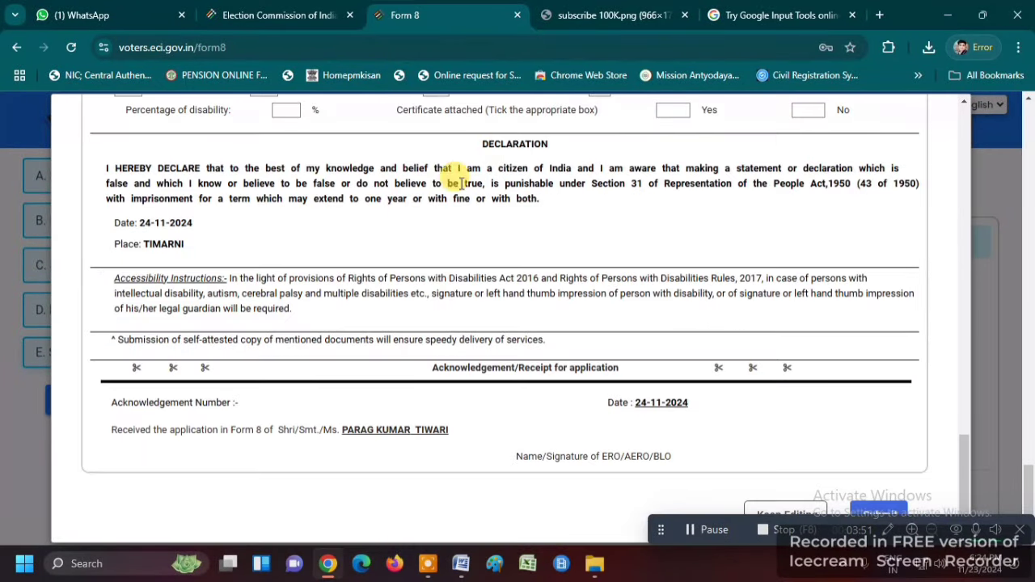
Check the declaration details in the Form 8 preview, then submit the form and confirm the submission.
double_click(161, 245)
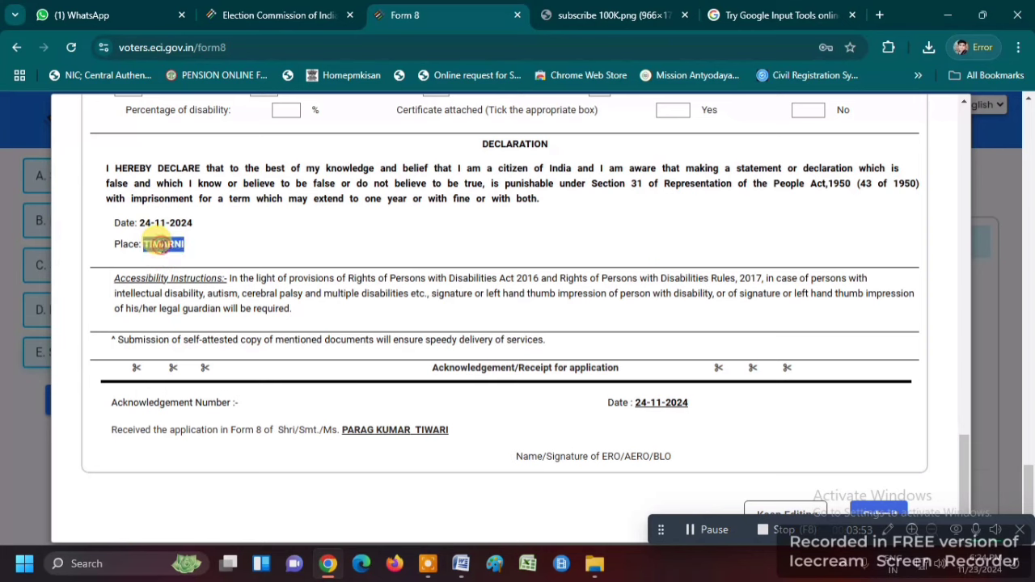
click(274, 320)
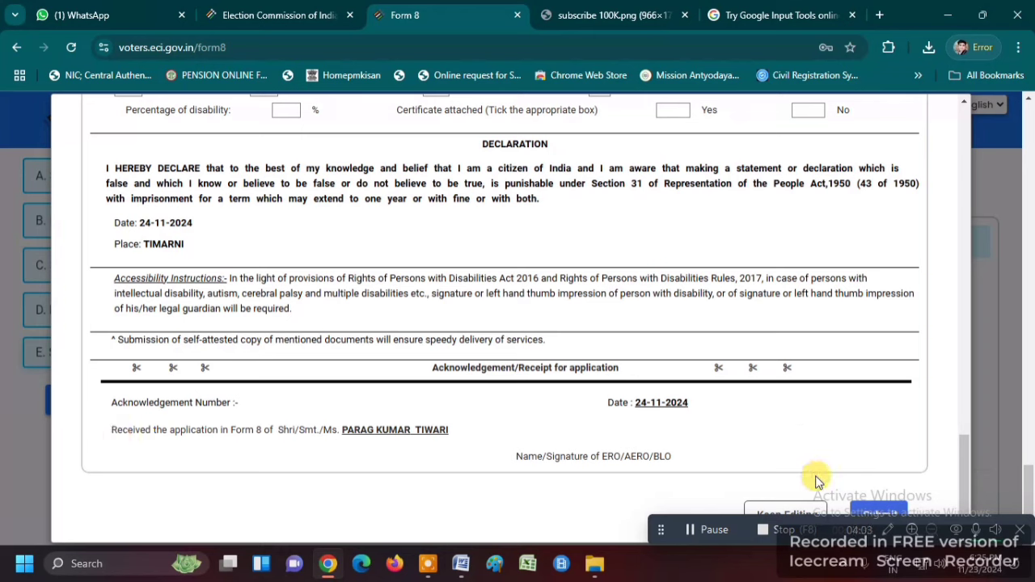
click(892, 515)
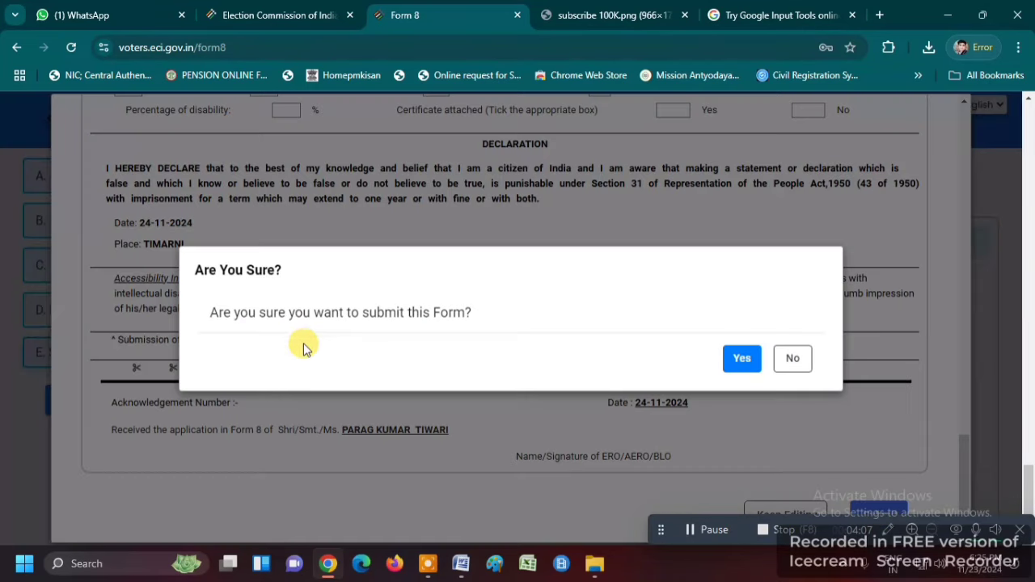
triple_click(202, 267)
drag(212, 312, 323, 353)
click(323, 354)
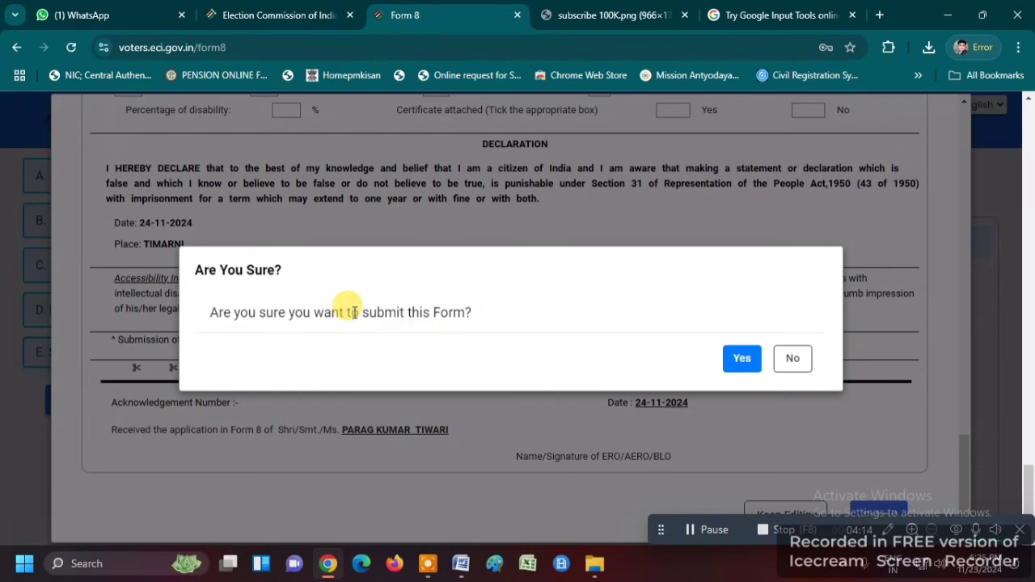
click(752, 366)
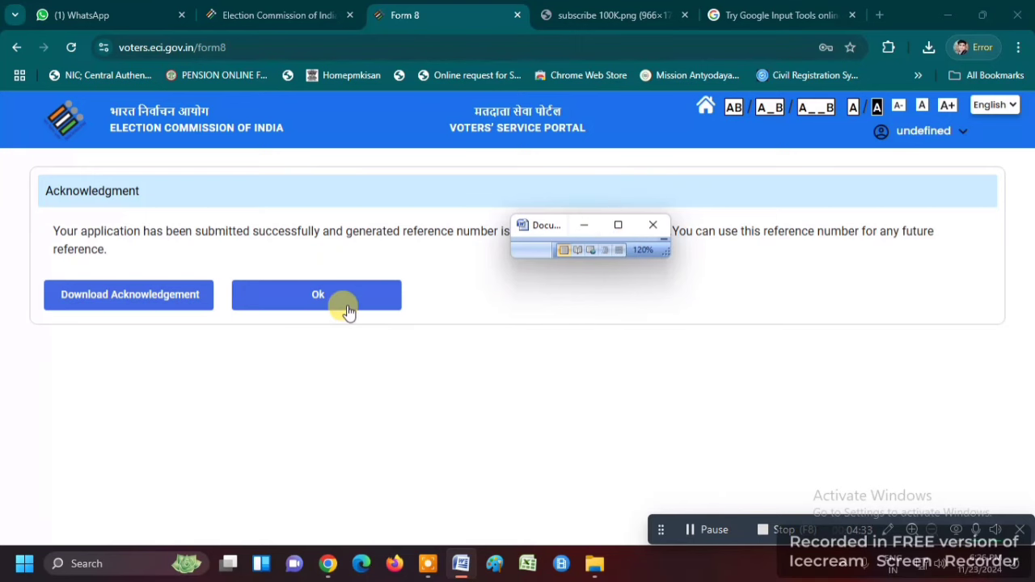
Download the acknowledgement of the submitted Form 8 and return to the Voters' Service Portal.
click(130, 295)
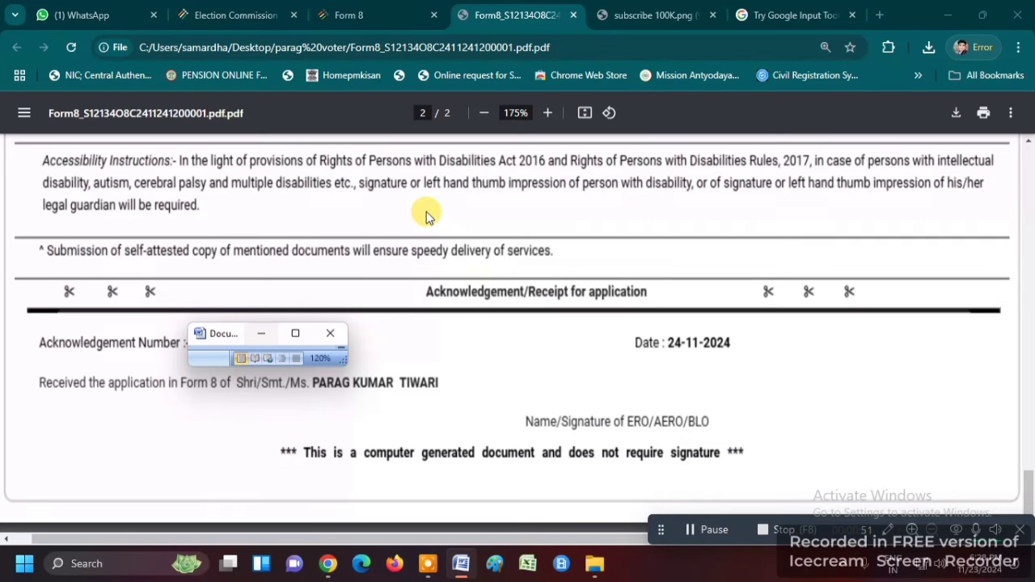
key(ctrl+shift+Tab)
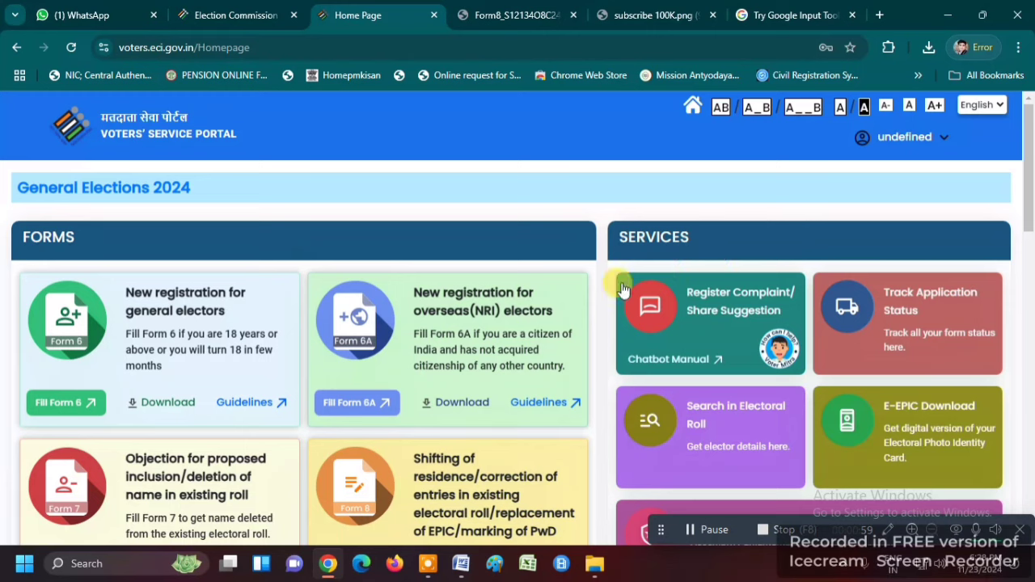
Open the E-EPIC Download service and search by the voter's EPIC number with Madhya Pradesh as the state.
scroll(881, 413, down, 1)
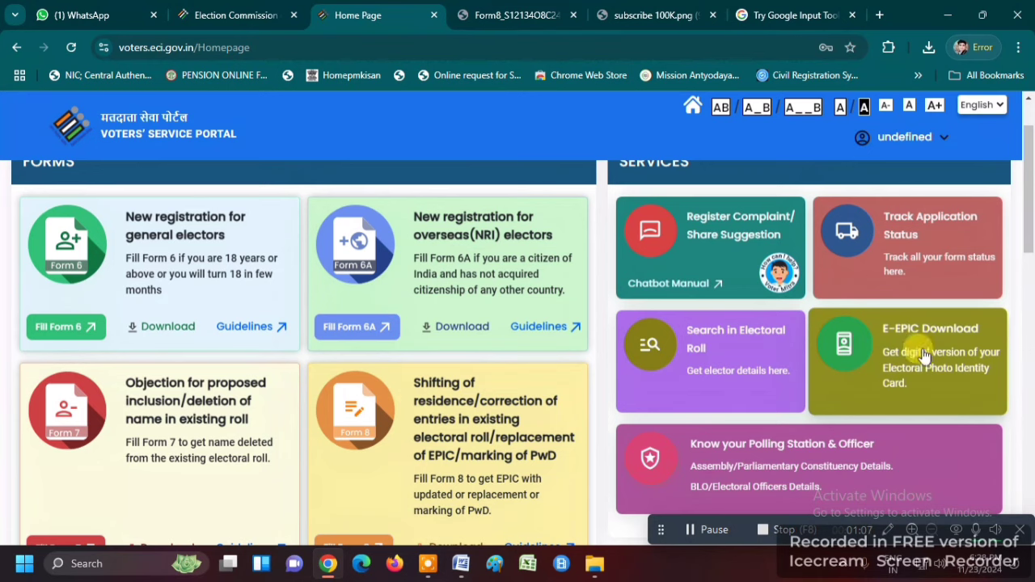
click(884, 362)
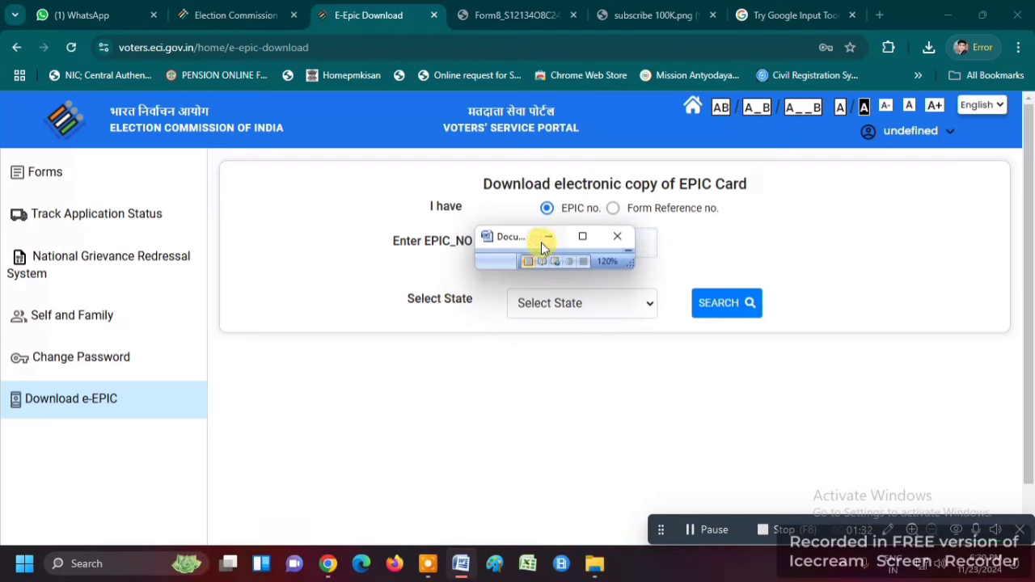
click(529, 308)
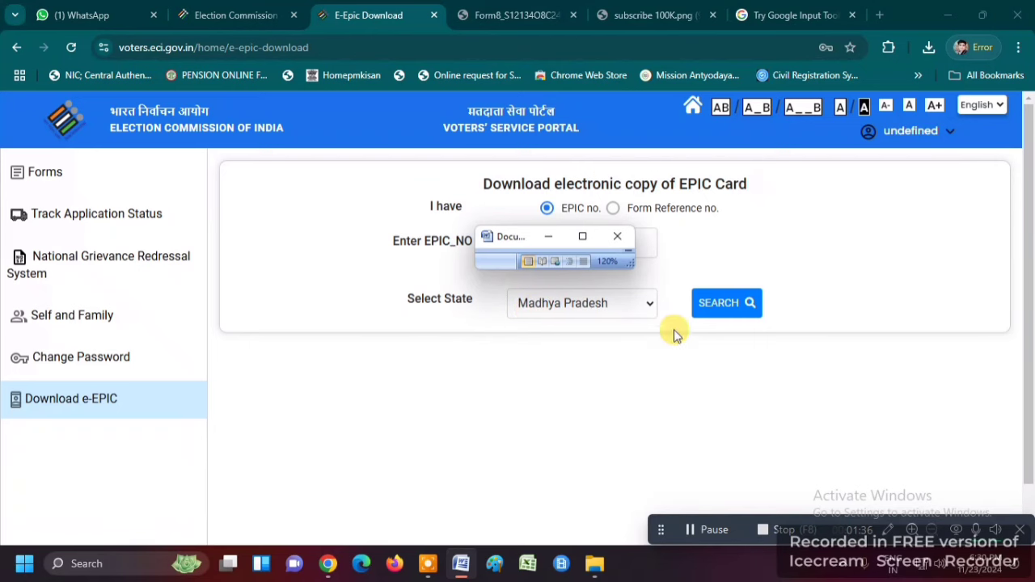
click(728, 311)
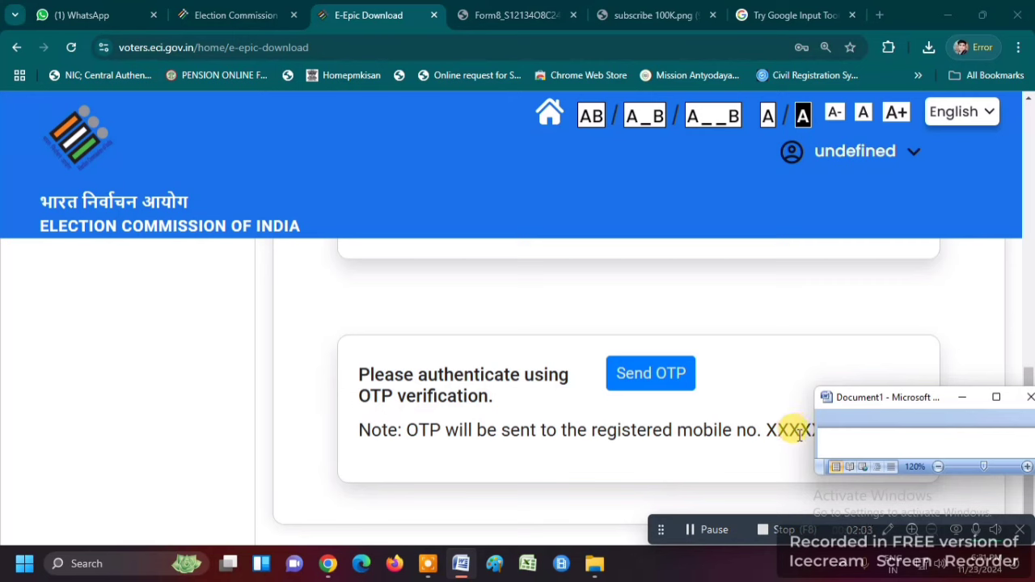
Request an OTP to the registered mobile number, verify the OTP and download the e-EPIC.
click(652, 375)
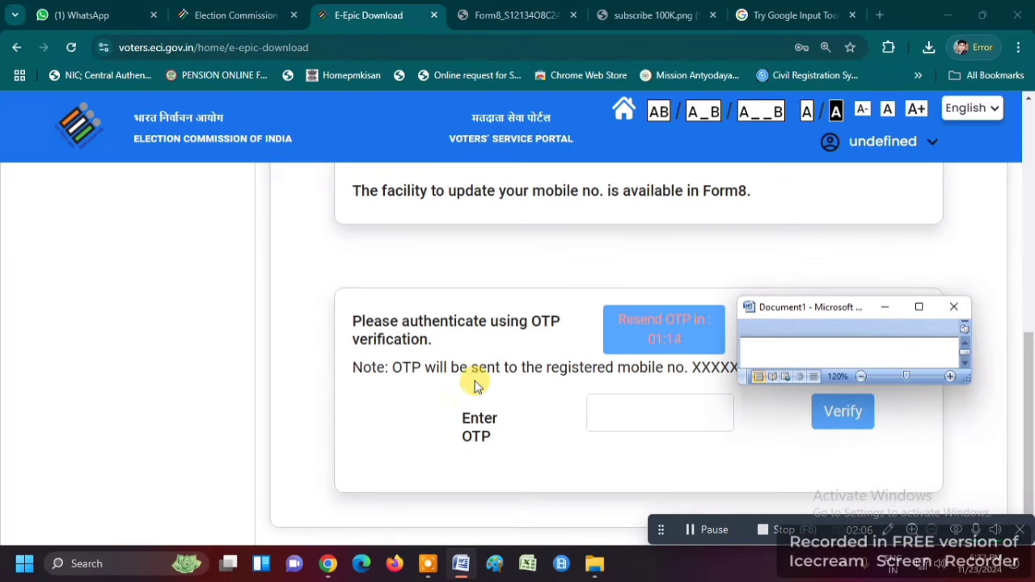
click(849, 412)
triple_click(477, 407)
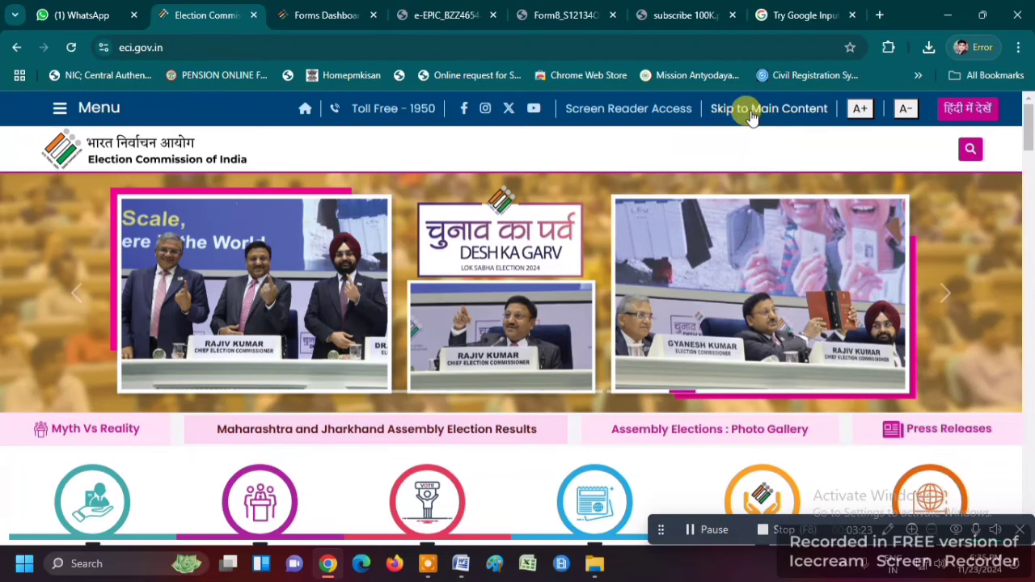
click(701, 14)
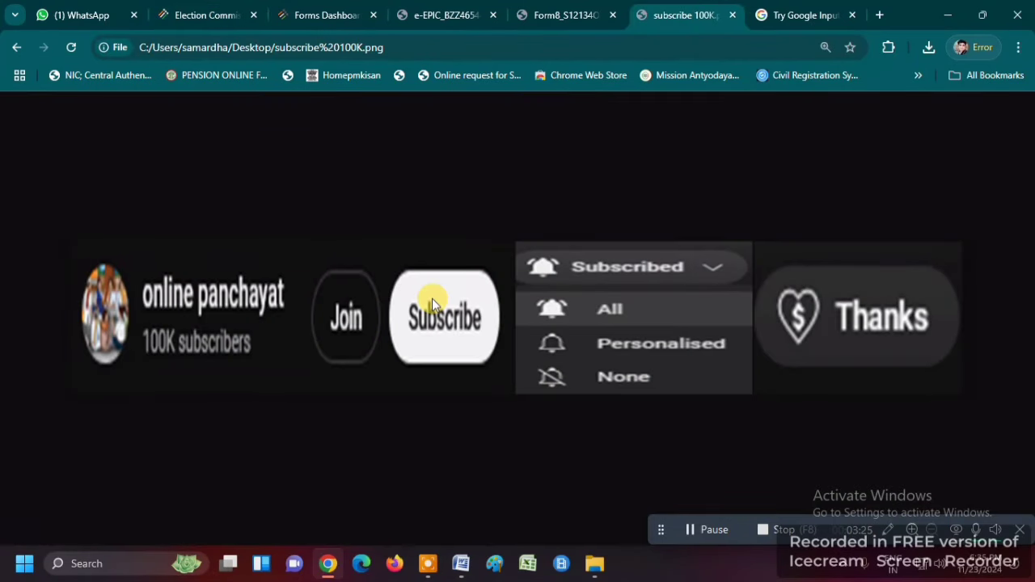